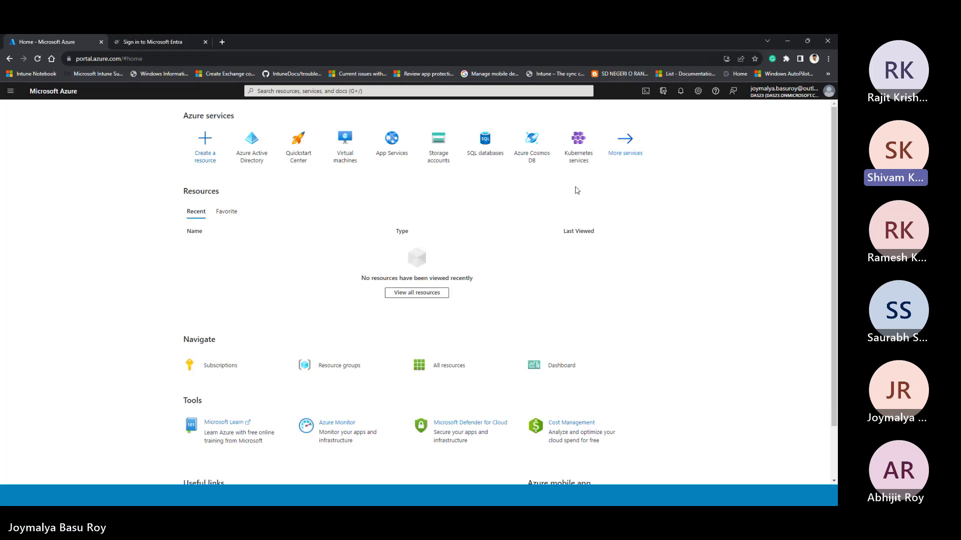
- Switch the Azure portal to the LearnIntuneWithJoy work account and open its Azure Active Directory overview
{"action": "left_click", "coordinate": [775, 95]}
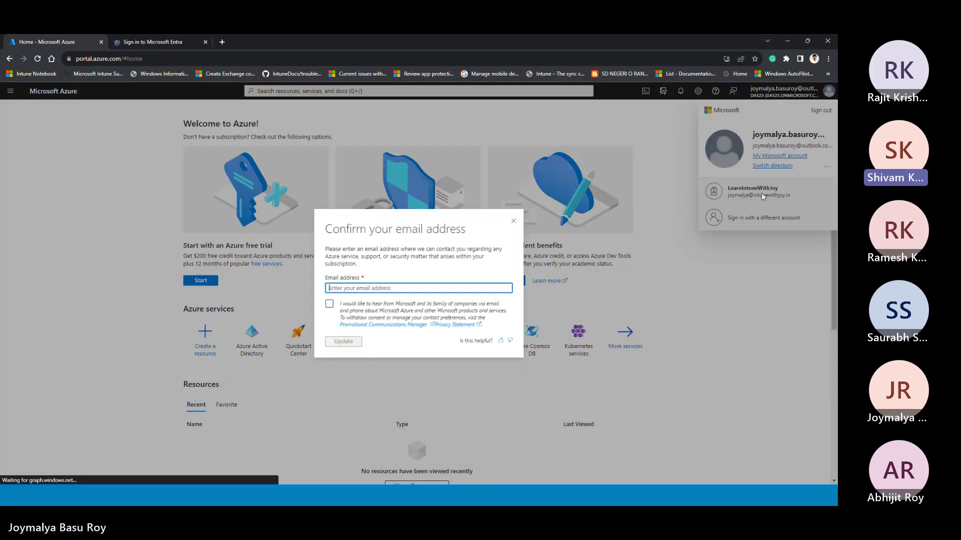
{"action": "left_click", "coordinate": [513, 221]}
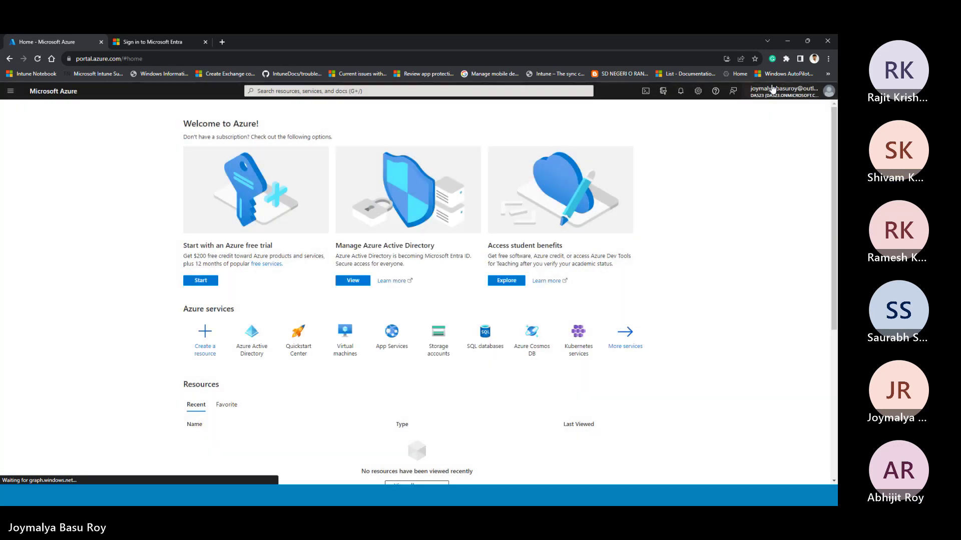
{"action": "left_click", "coordinate": [784, 92]}
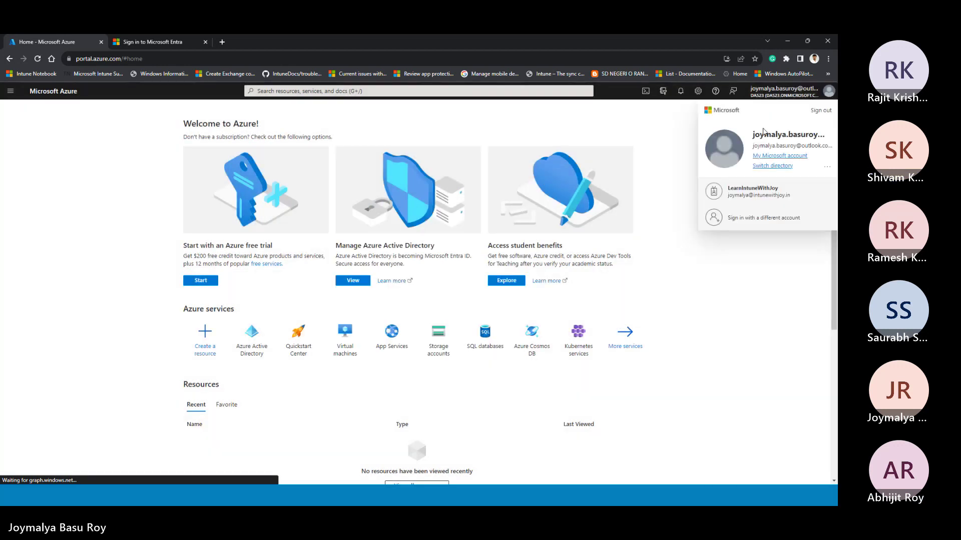
{"action": "left_click", "coordinate": [754, 194]}
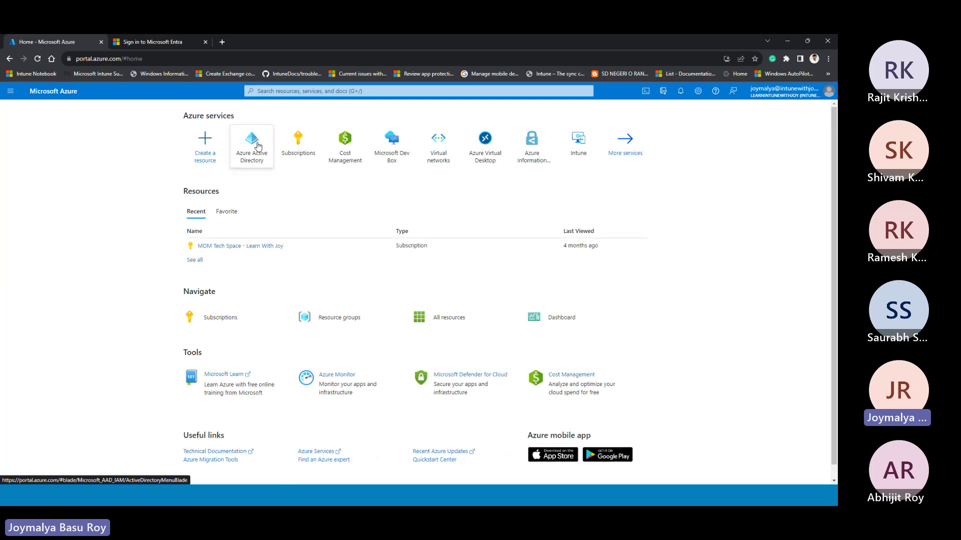
{"action": "left_click", "coordinate": [257, 146]}
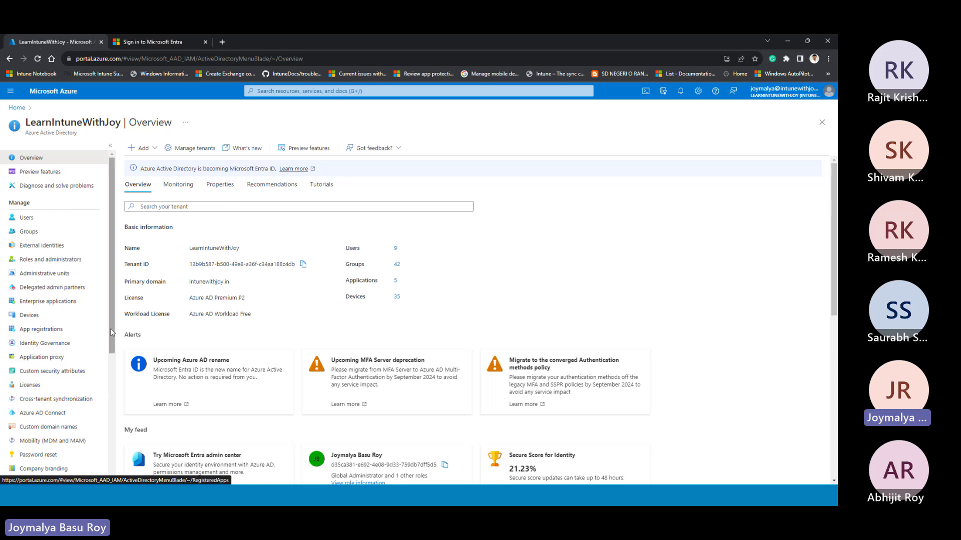
{"action": "left_click_drag", "start_coordinate": [112, 333], "coordinate": [114, 306]}
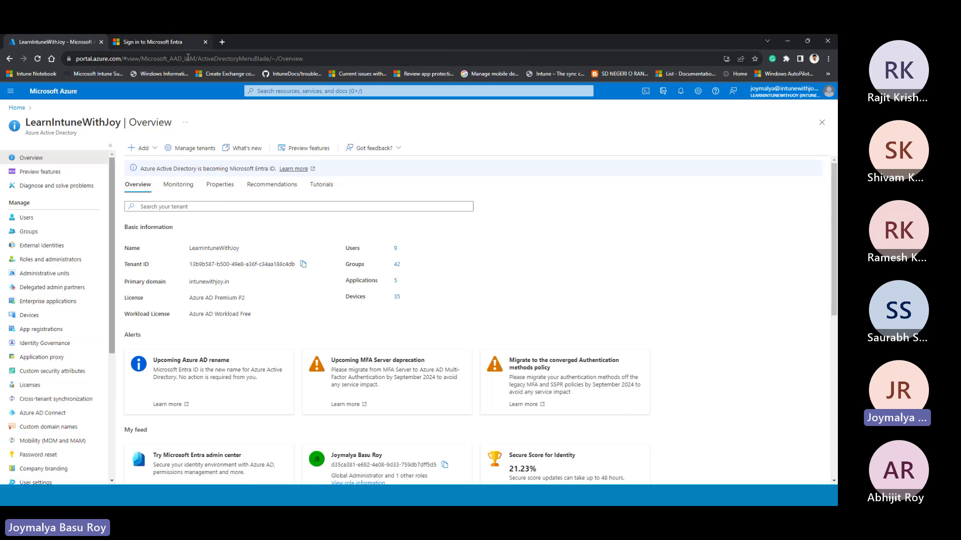
- Sign in to the Microsoft Entra admin center with the LearnIntuneWithJoy work account
{"action": "left_click", "coordinate": [175, 44]}
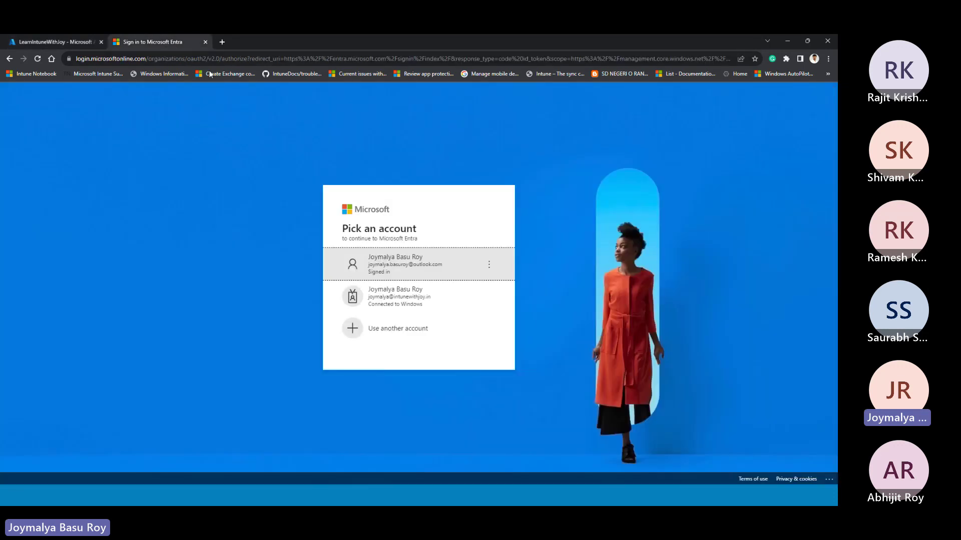
{"action": "left_click", "coordinate": [415, 300]}
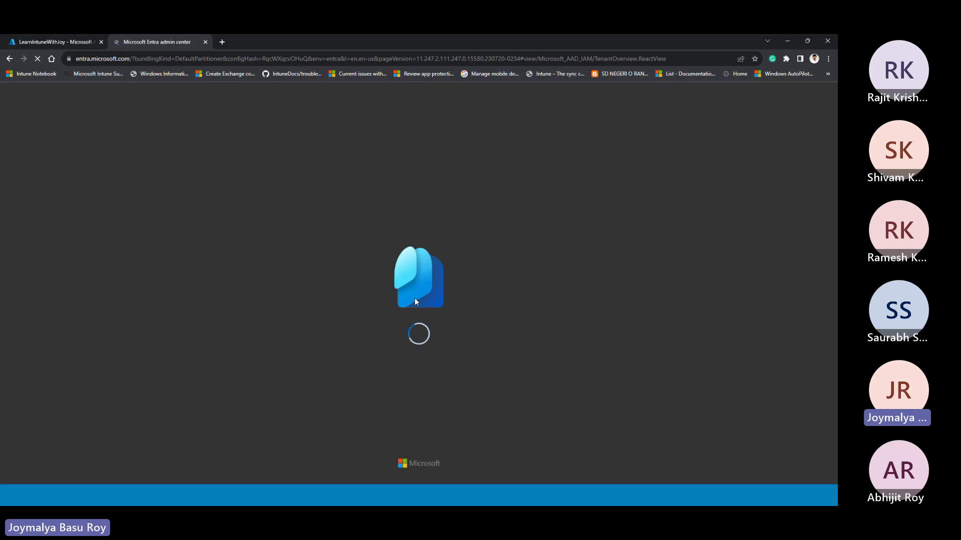
{"action": "left_click", "coordinate": [71, 42]}
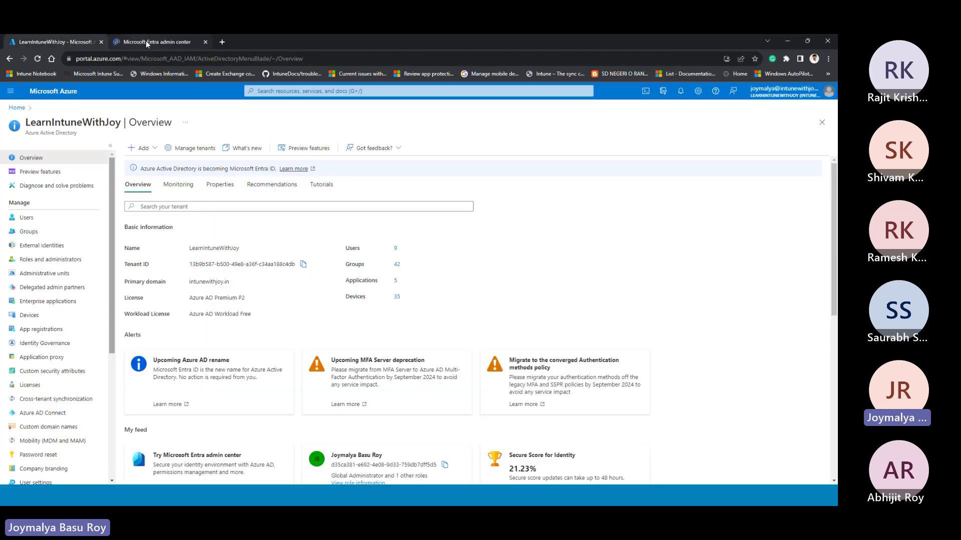
{"action": "left_click", "coordinate": [148, 42]}
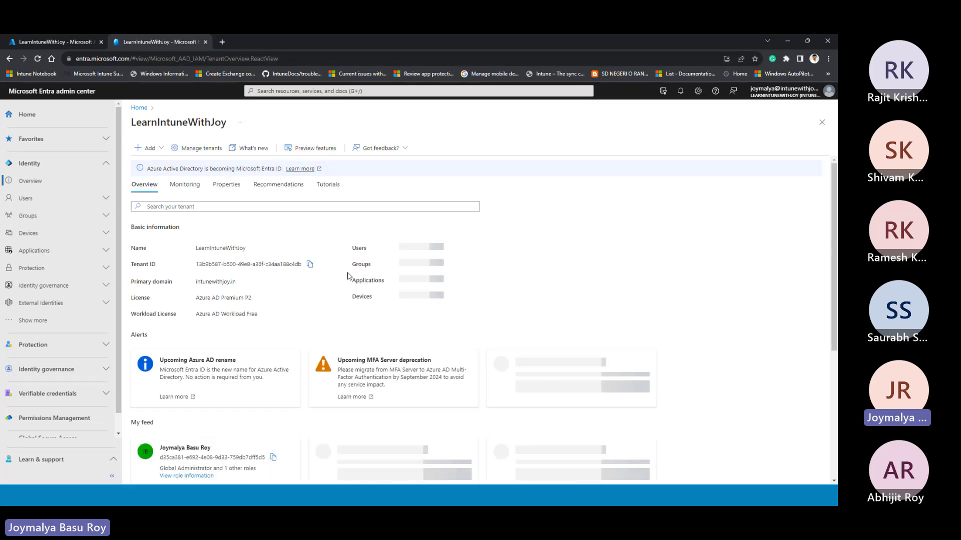
- Examine the entries under Identity, Protection, Identity governance and Verifiable credentials in the admin center navigation
{"action": "left_click", "coordinate": [97, 162]}
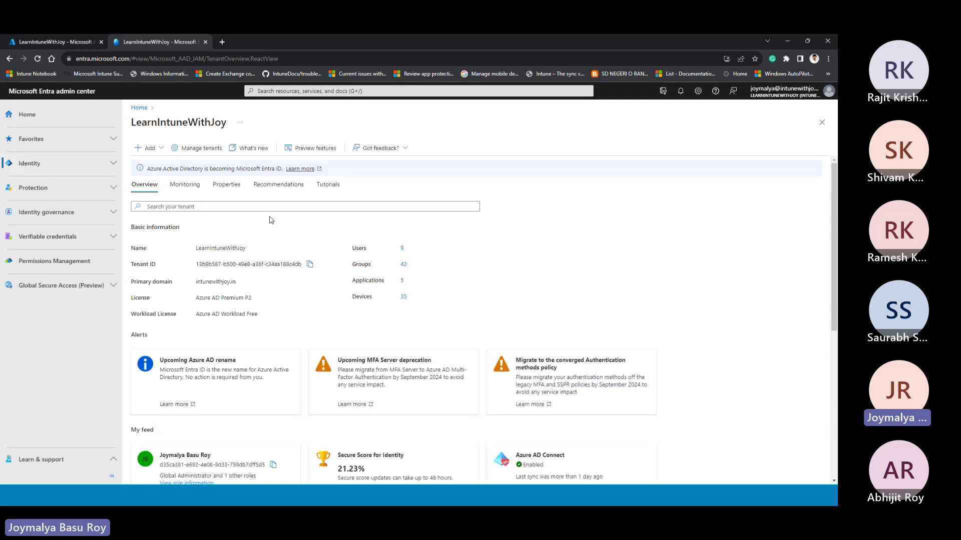
{"action": "left_click", "coordinate": [107, 163]}
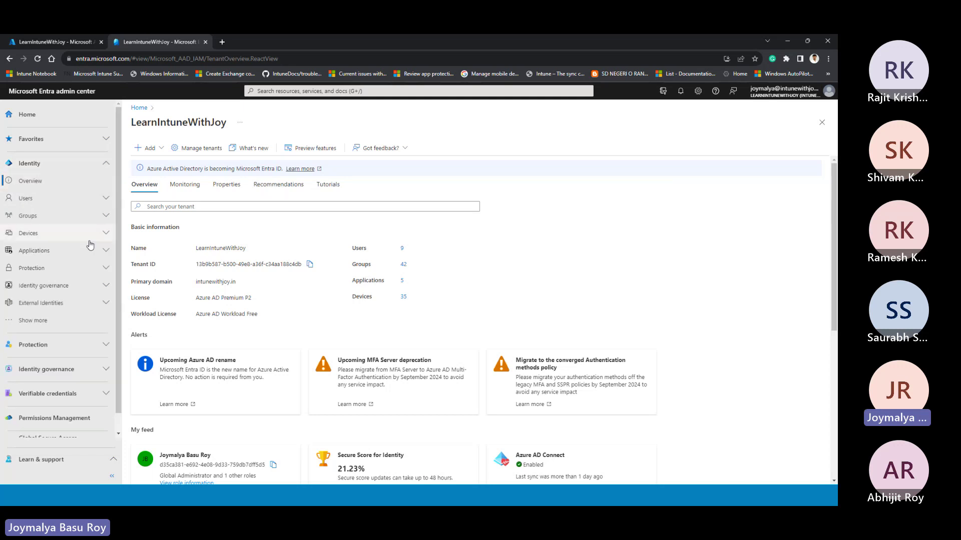
{"action": "left_click", "coordinate": [98, 169]}
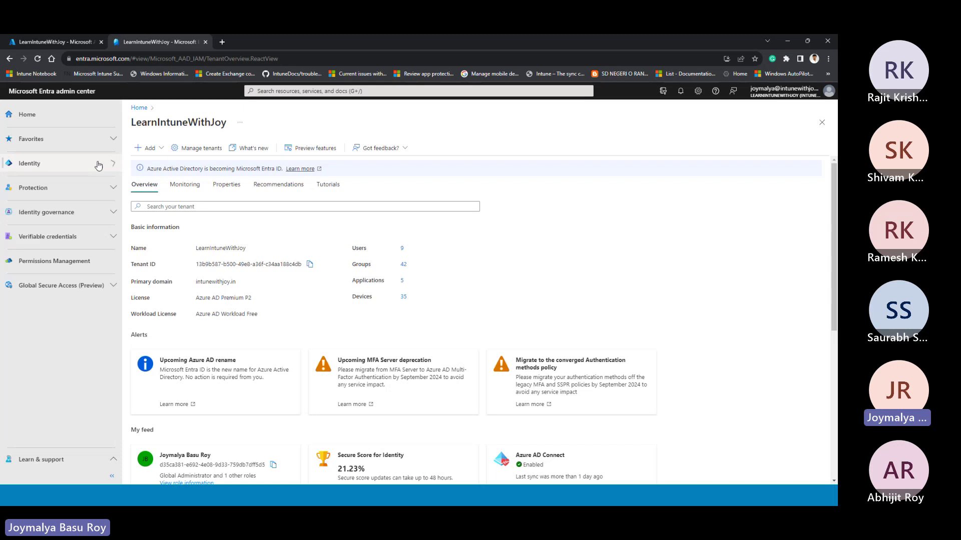
{"action": "left_click", "coordinate": [95, 188]}
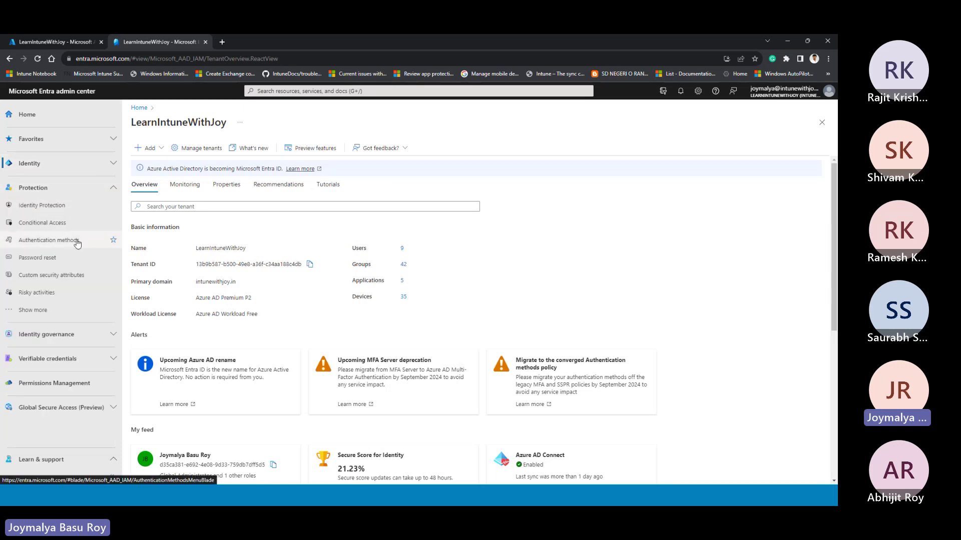
{"action": "left_click", "coordinate": [84, 189]}
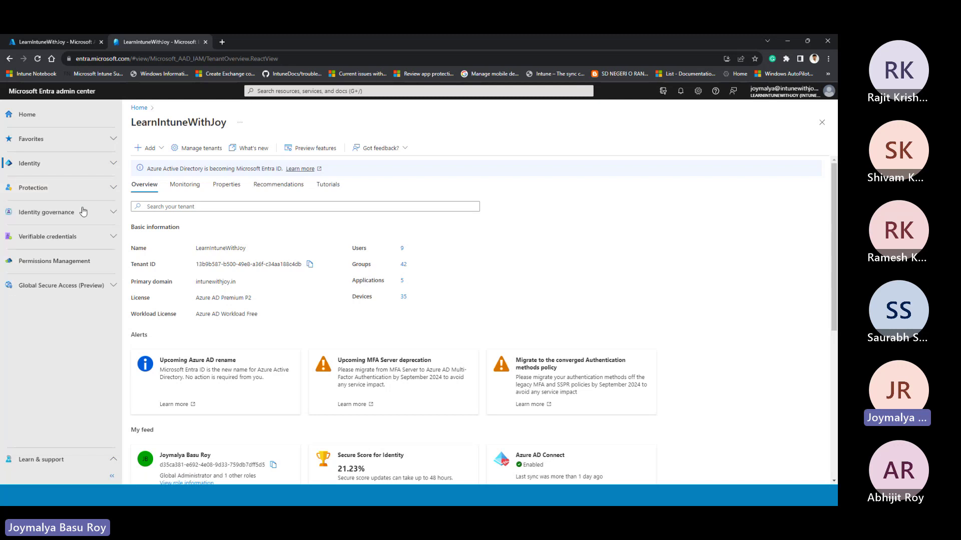
{"action": "left_click", "coordinate": [86, 213]}
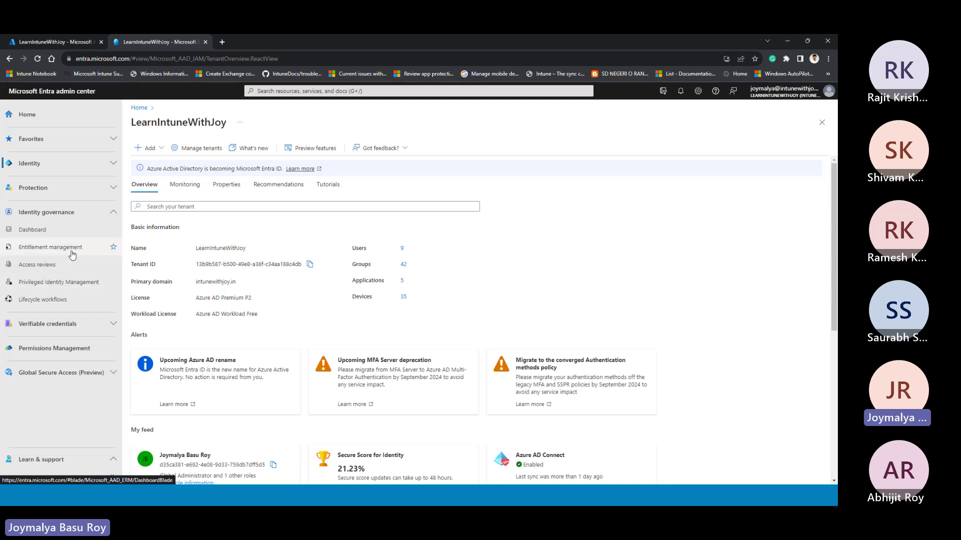
{"action": "left_click", "coordinate": [93, 214]}
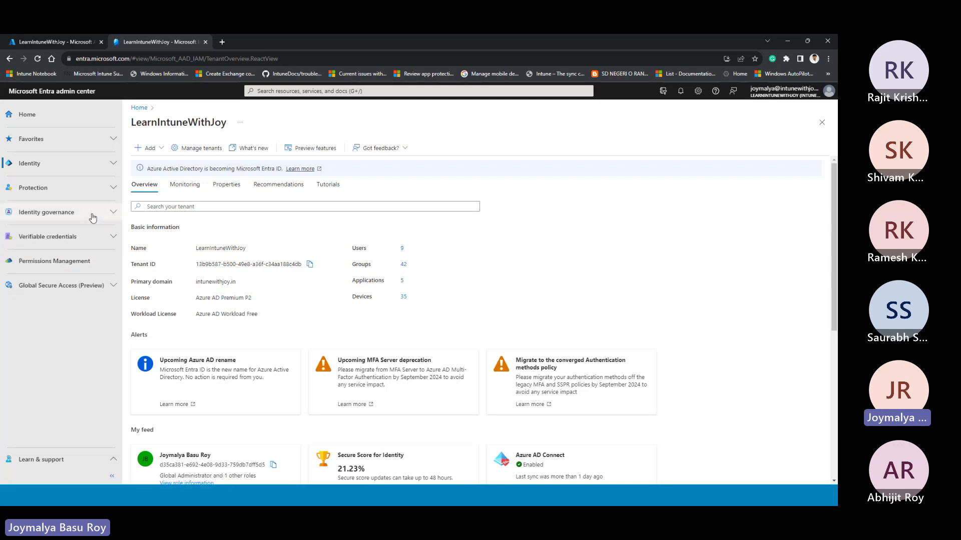
{"action": "left_click", "coordinate": [91, 242]}
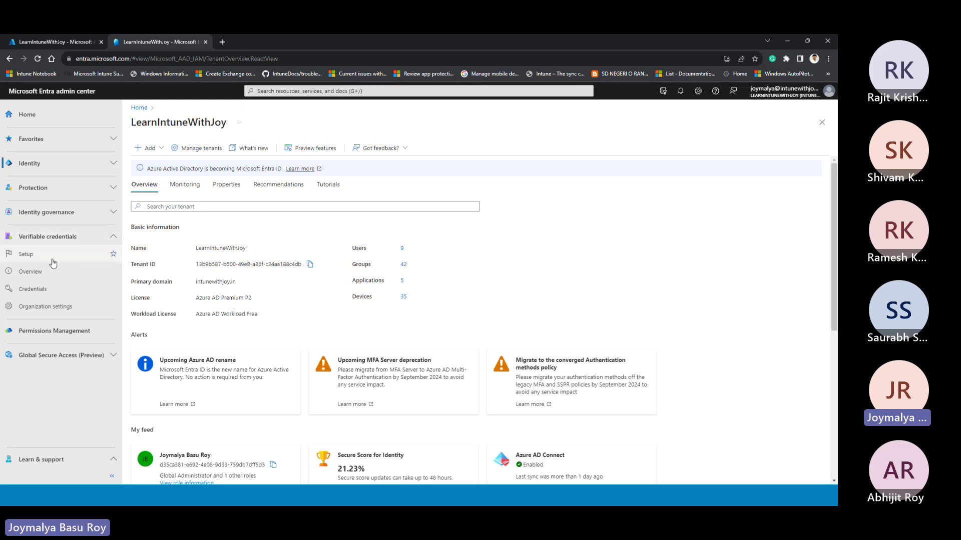
{"action": "left_click", "coordinate": [80, 236]}
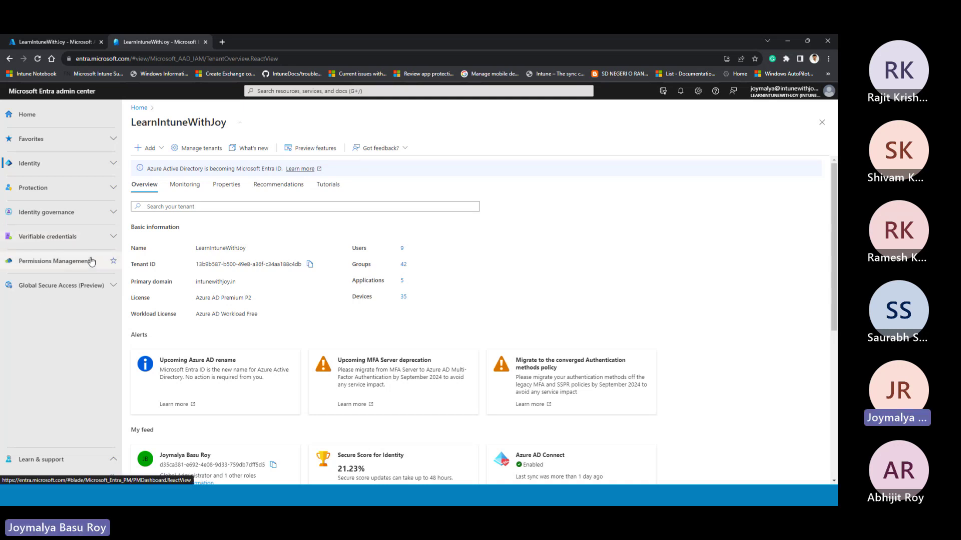
- Open the Permissions Management page and look over its welcome content
{"action": "left_click", "coordinate": [92, 261]}
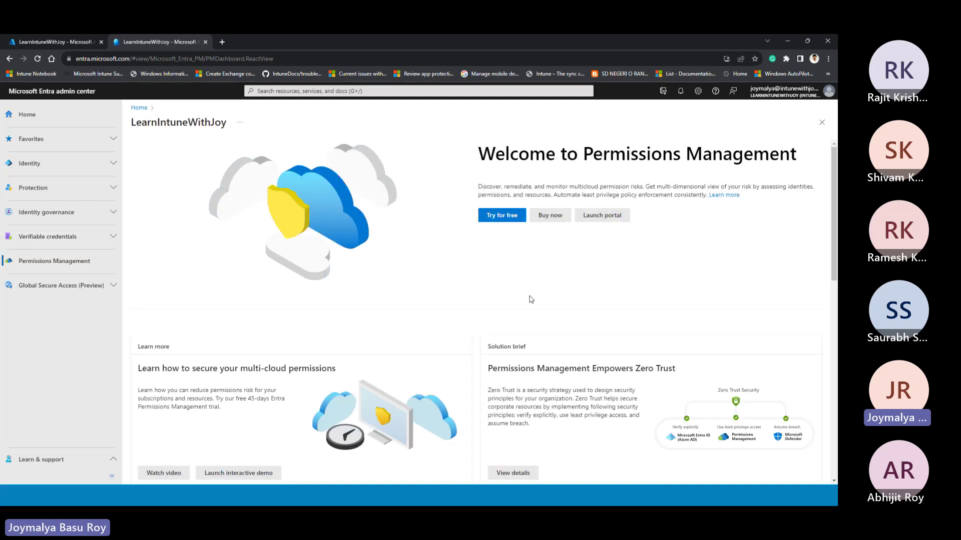
{"action": "scroll", "coordinate": [528, 299], "scroll_direction": "down", "scroll_amount": 3}
{"action": "scroll", "coordinate": [550, 285], "scroll_direction": "up", "scroll_amount": 3}
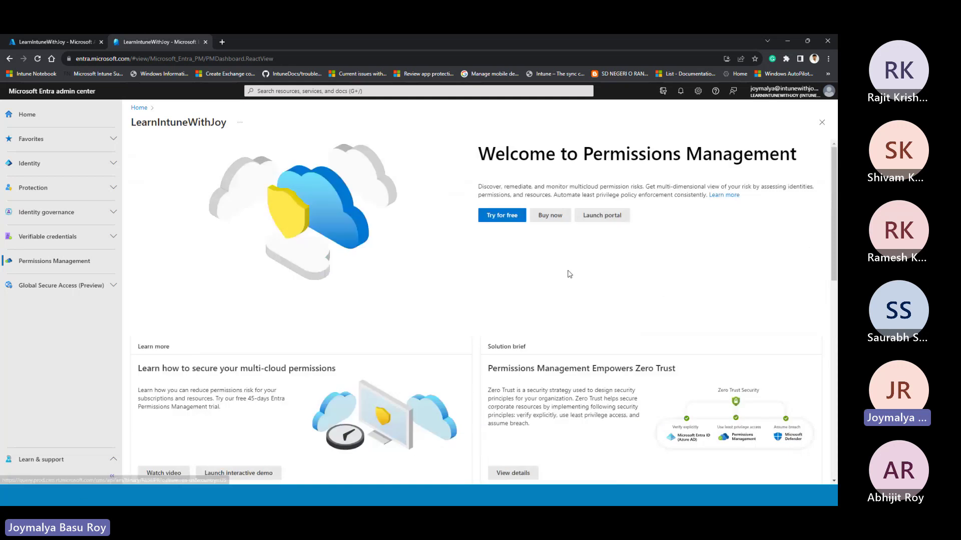
- Expand Global Secure Access (Preview) and open its Get started page to view the activation steps
{"action": "left_click", "coordinate": [109, 286]}
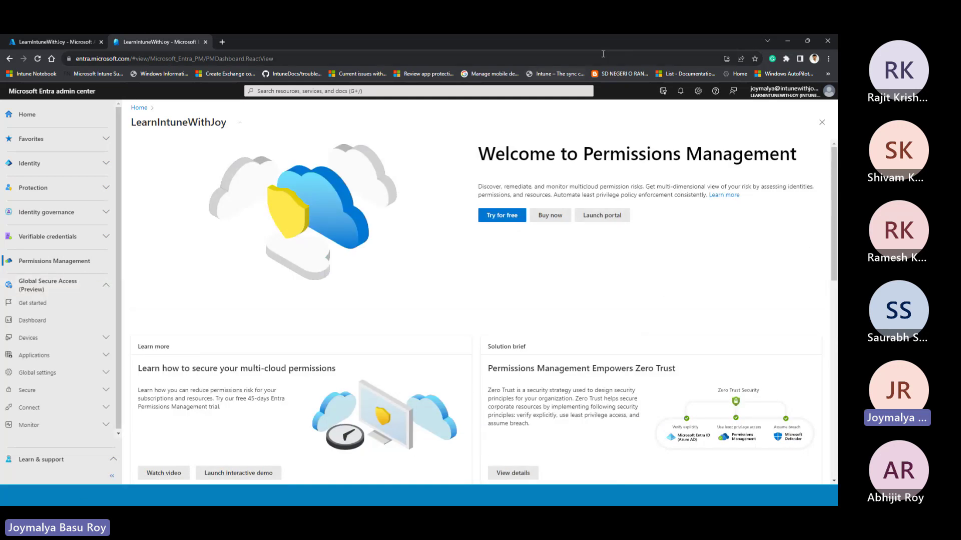
{"action": "left_click", "coordinate": [787, 41]}
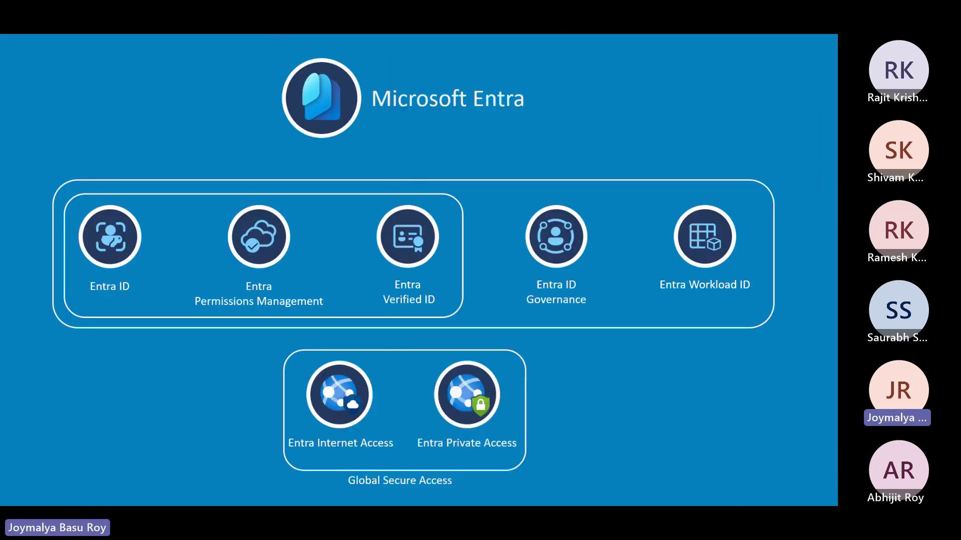
{"action": "left_click_drag", "start_coordinate": [507, 505], "coordinate": [508, 94]}
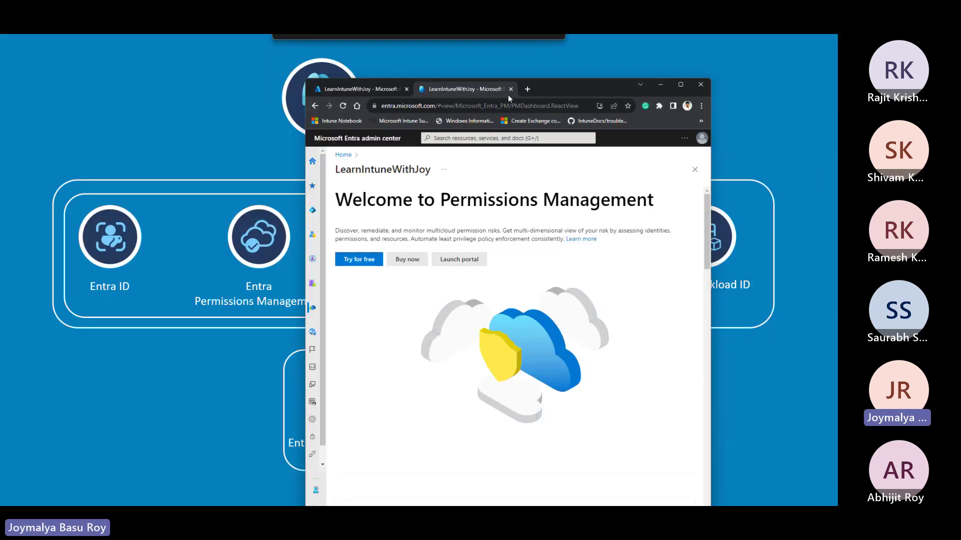
{"action": "left_click", "coordinate": [680, 85]}
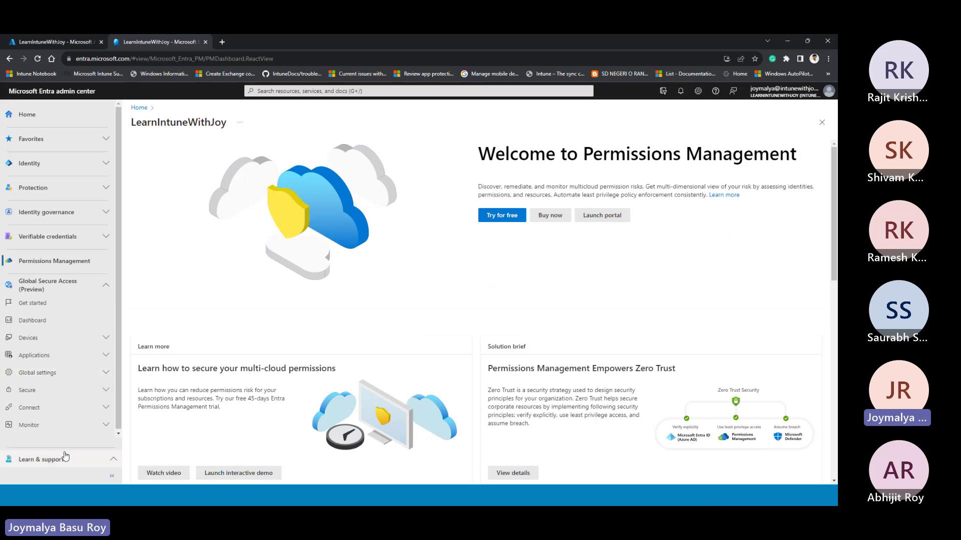
{"action": "left_click", "coordinate": [54, 303]}
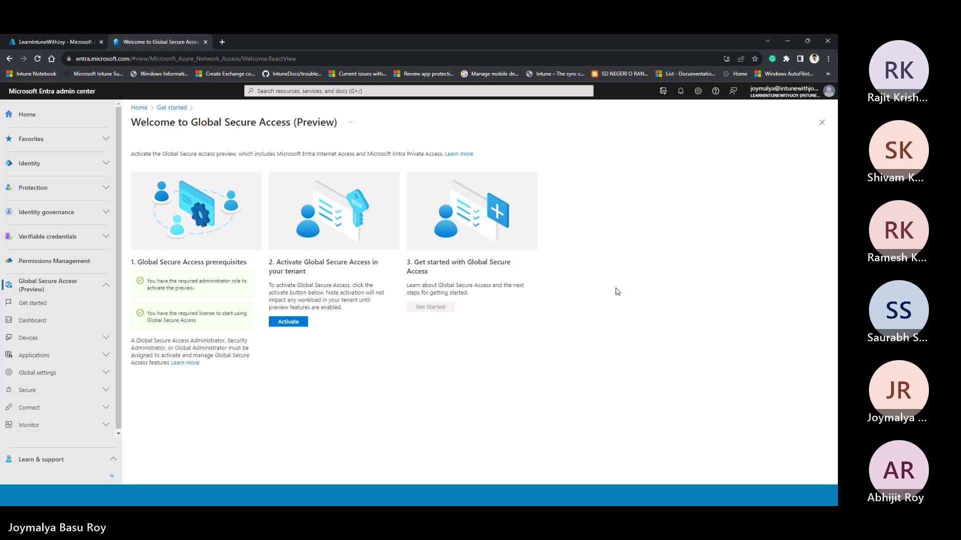
- Return to the slideshow and advance from the Microsoft Entra overview to the Hybrid Identity slide
{"action": "left_click", "coordinate": [790, 44]}
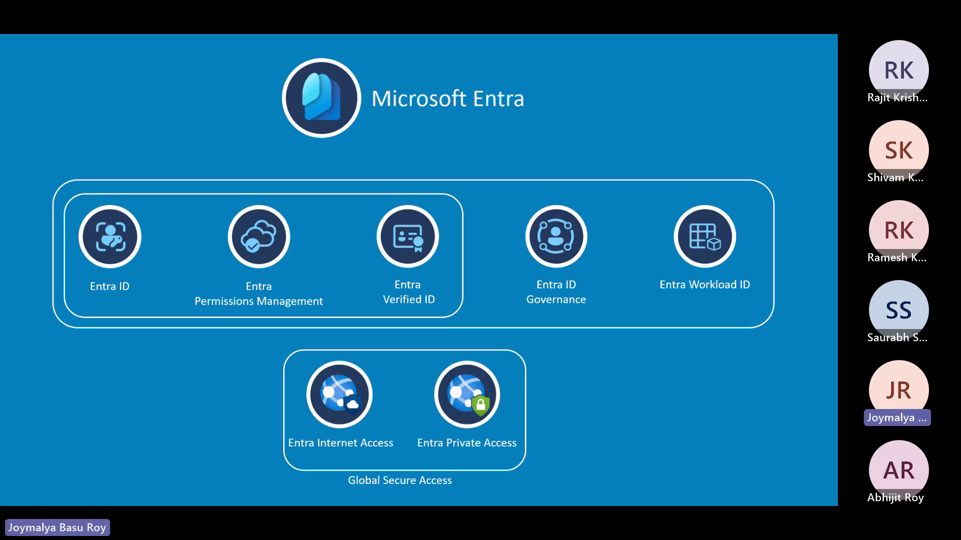
{"action": "key", "text": "Right"}
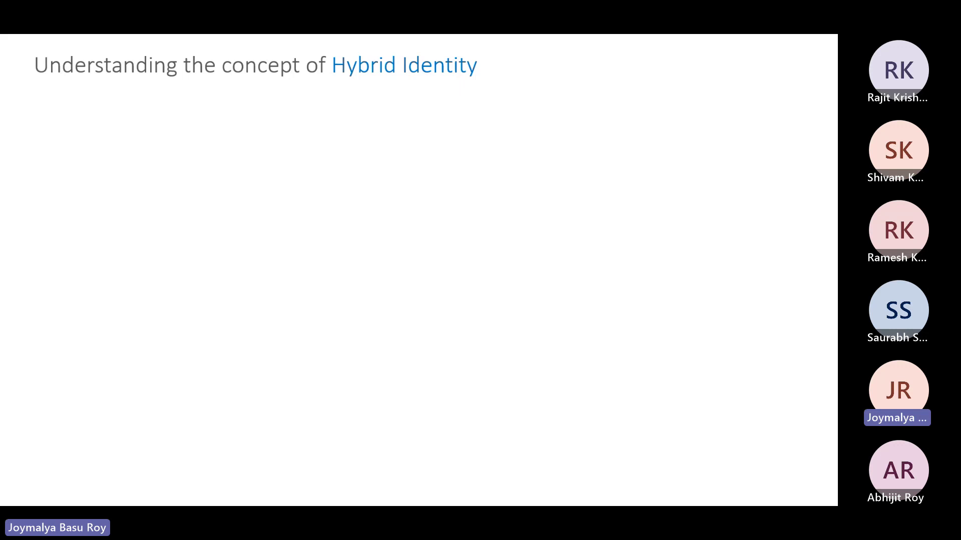
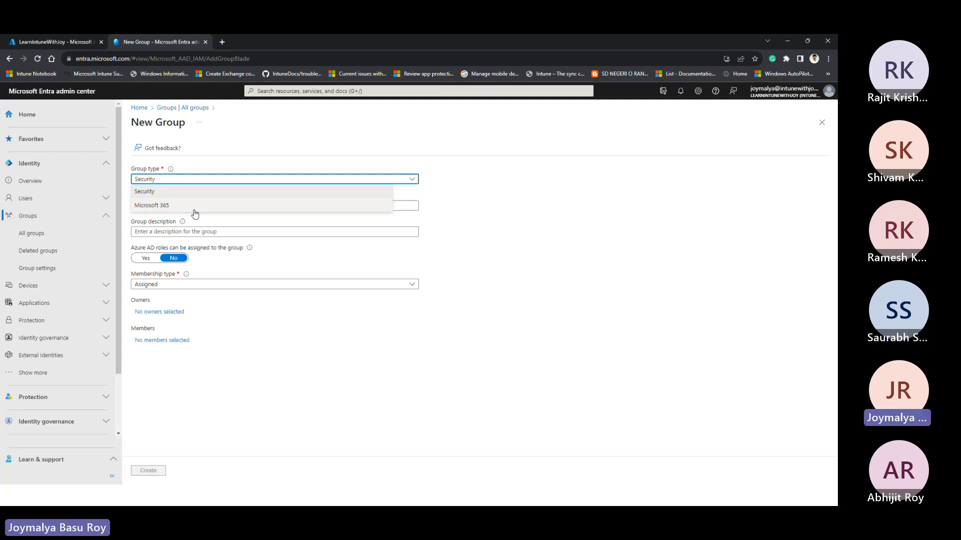
- Review the available group types and membership types in the New Group form
{"action": "left_click", "coordinate": [478, 212]}
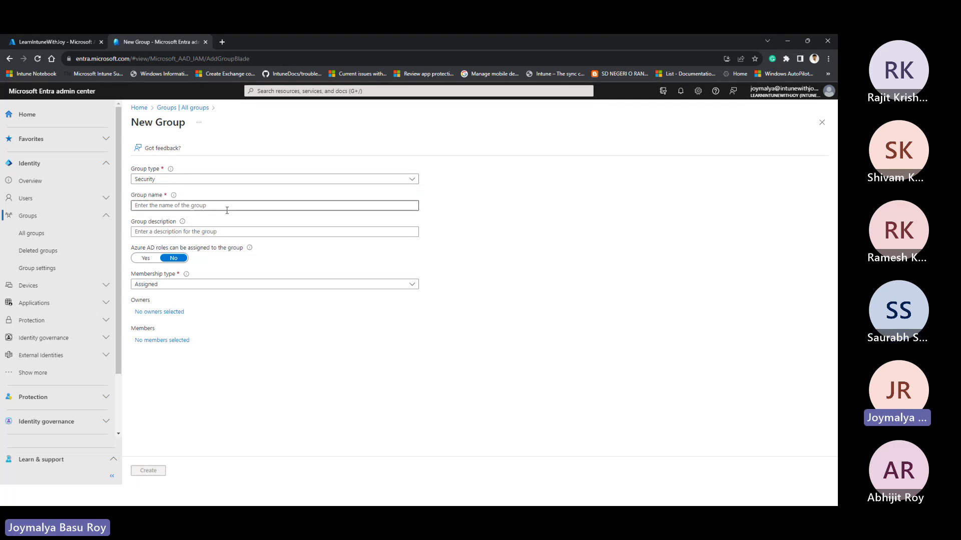
{"action": "left_click", "coordinate": [203, 287]}
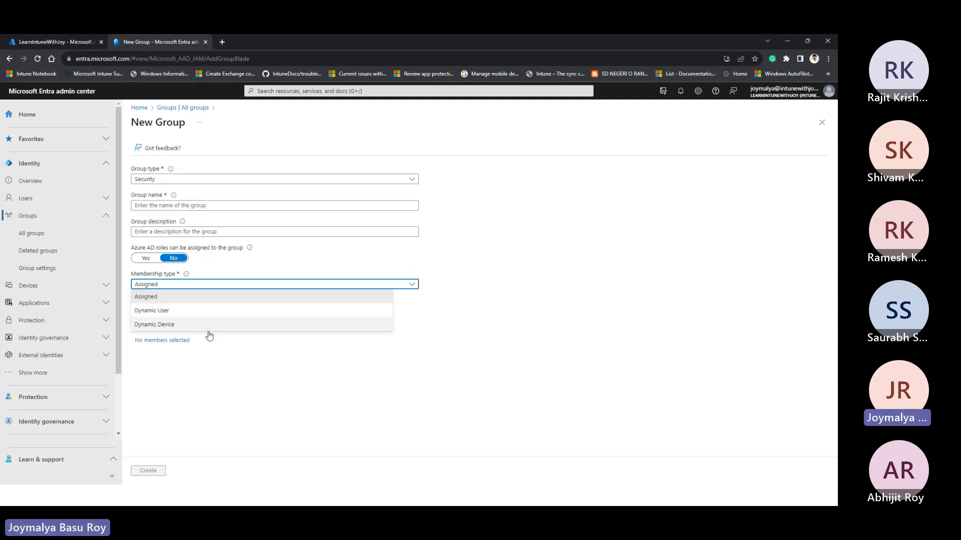
{"action": "left_click", "coordinate": [376, 354]}
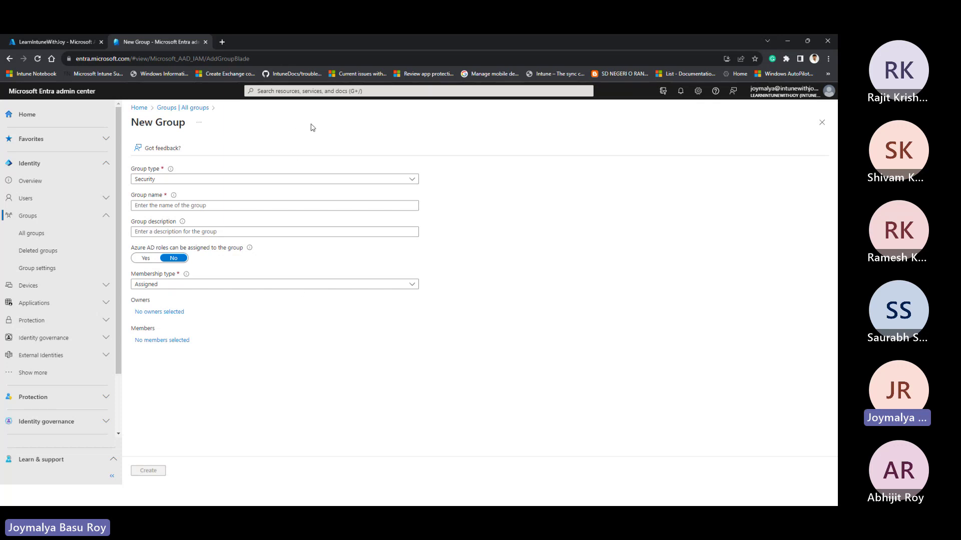
- Collapse the Groups section and look through the entries under Devices in the Identity navigation
{"action": "left_click", "coordinate": [105, 217]}
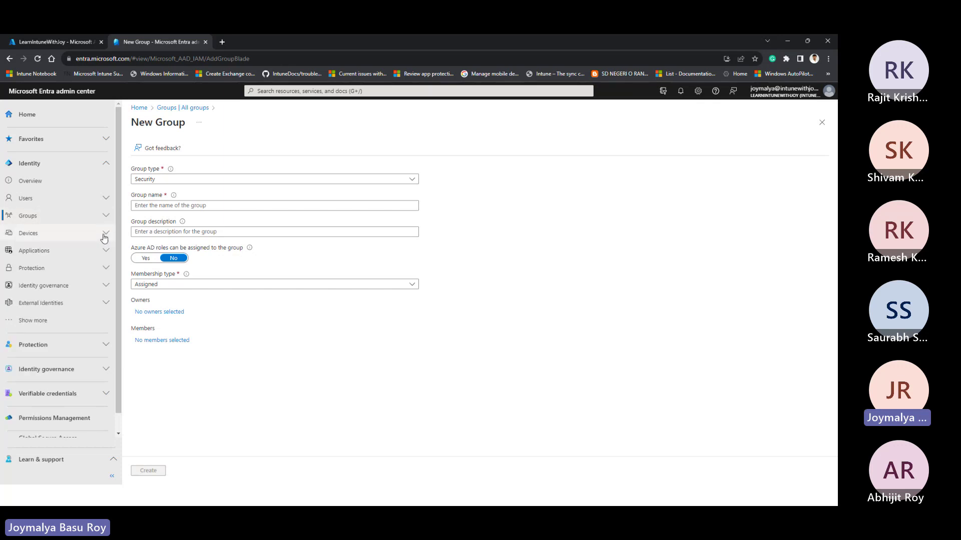
{"action": "left_click", "coordinate": [105, 234]}
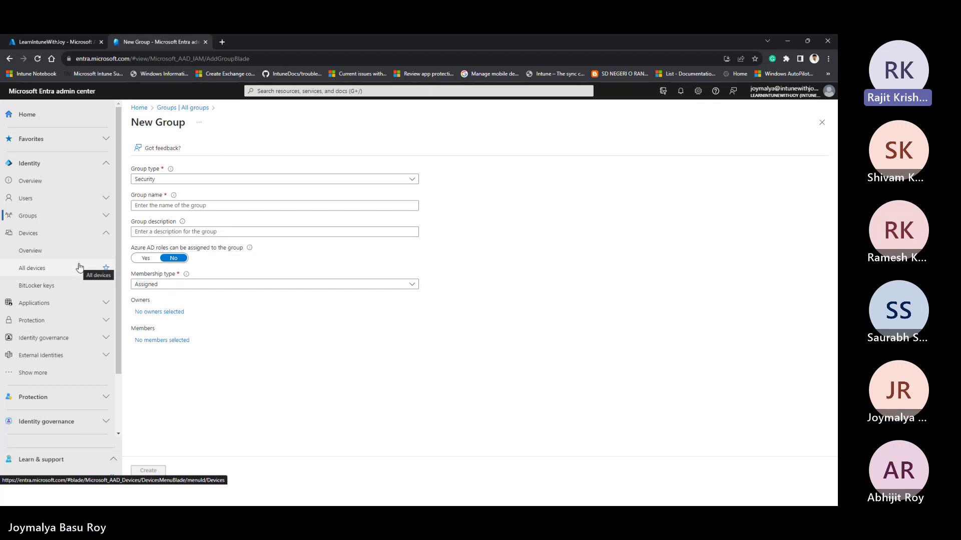
{"action": "left_click", "coordinate": [93, 235]}
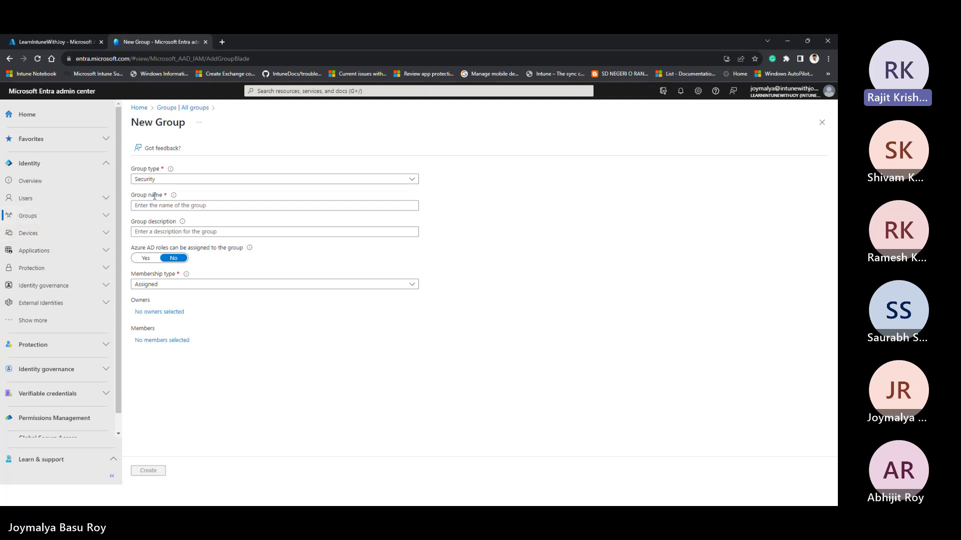
- Check the group type options in the New Group form again without changing the selection
{"action": "left_click", "coordinate": [204, 180]}
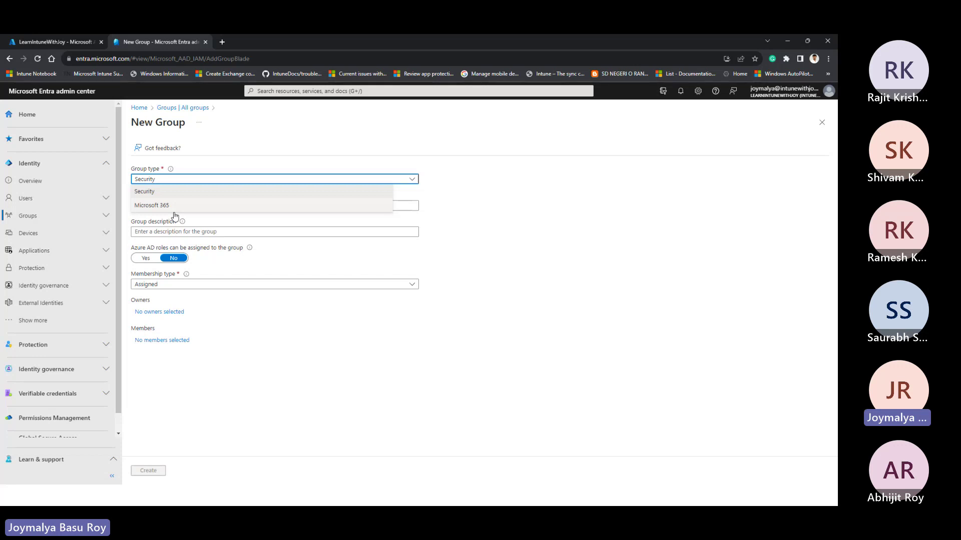
{"action": "left_click", "coordinate": [524, 236]}
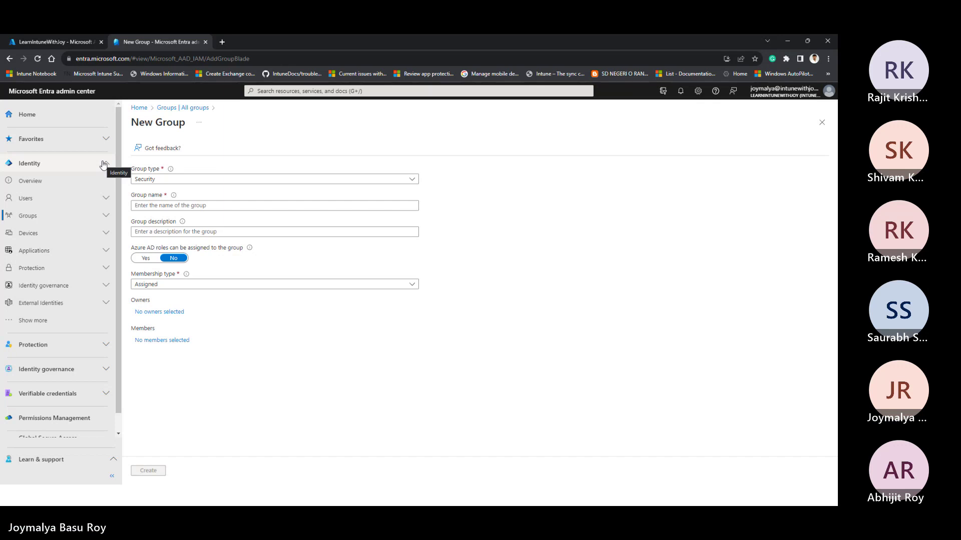
- View the Authentication methods policies and the Conditional Access overview in Identity's Protection section, and collapse that section
{"action": "left_click", "coordinate": [105, 269]}
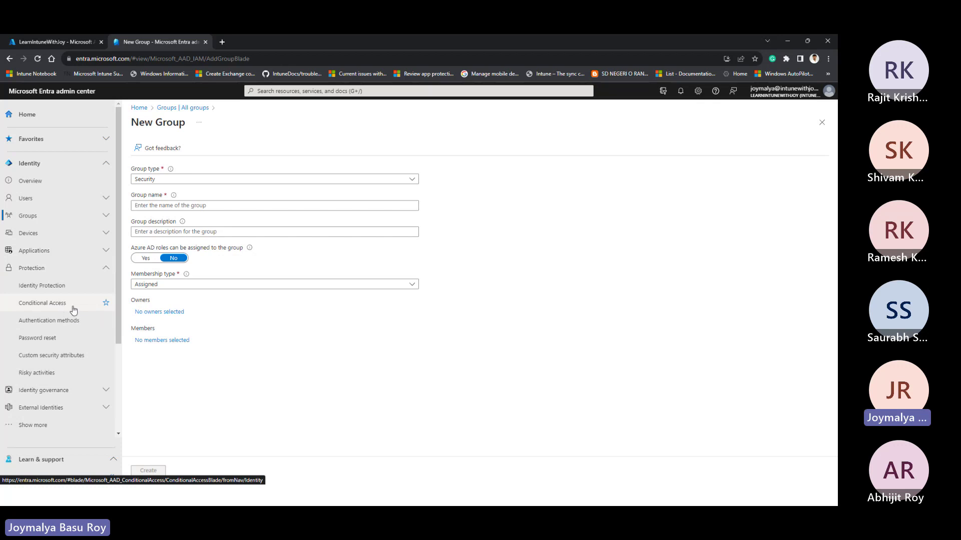
{"action": "left_click", "coordinate": [63, 322]}
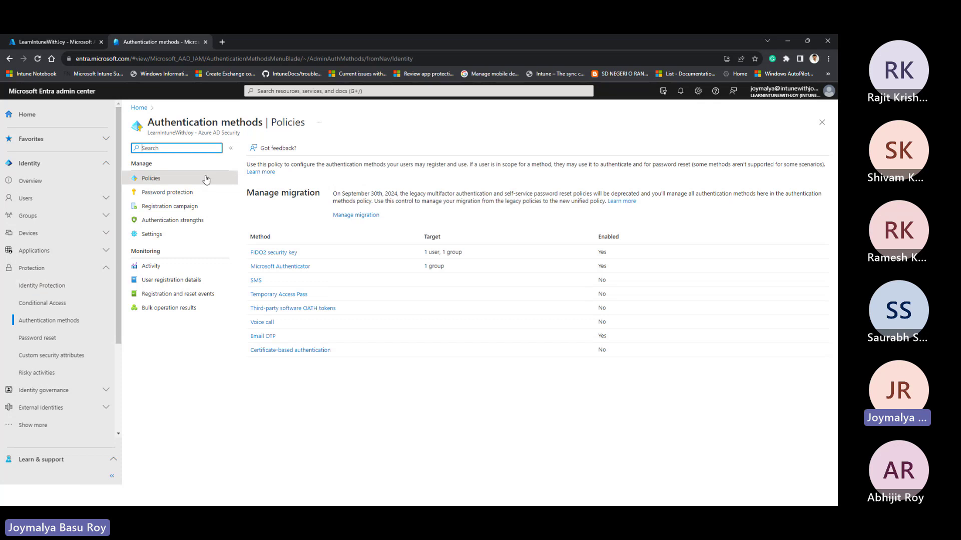
{"action": "left_click", "coordinate": [64, 302]}
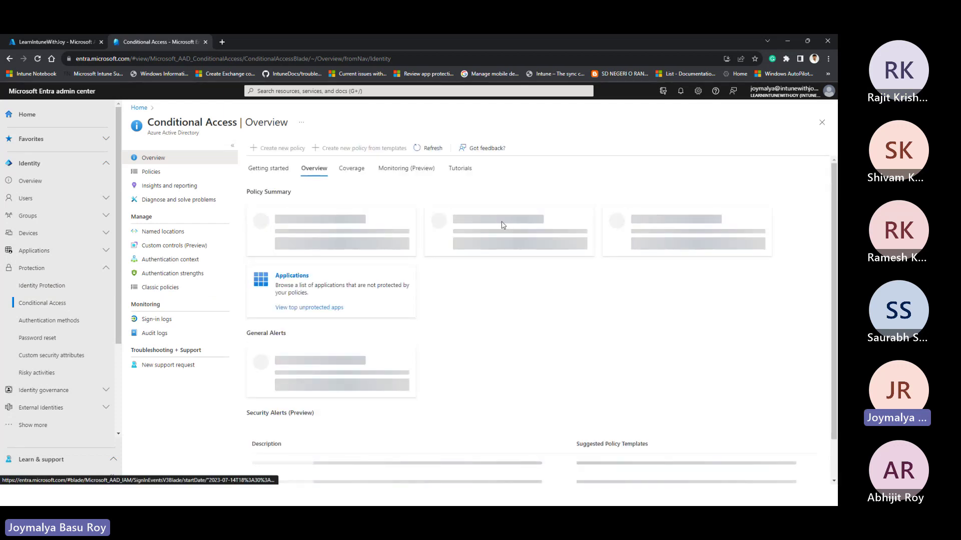
{"action": "left_click", "coordinate": [105, 272]}
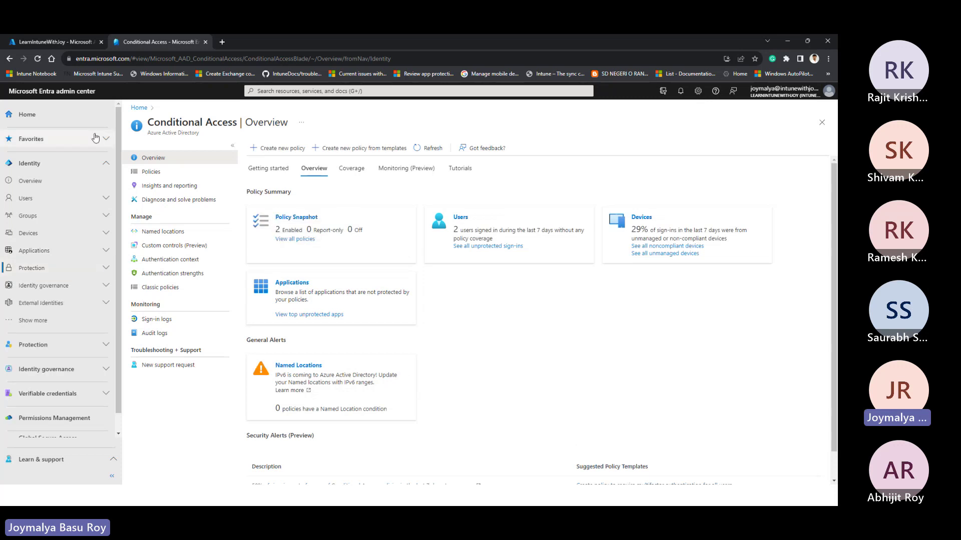
- Collapse Identity, expand Identity governance, and open the Azure AD roles assignments under My roles in Privileged Identity Management
{"action": "left_click", "coordinate": [106, 164]}
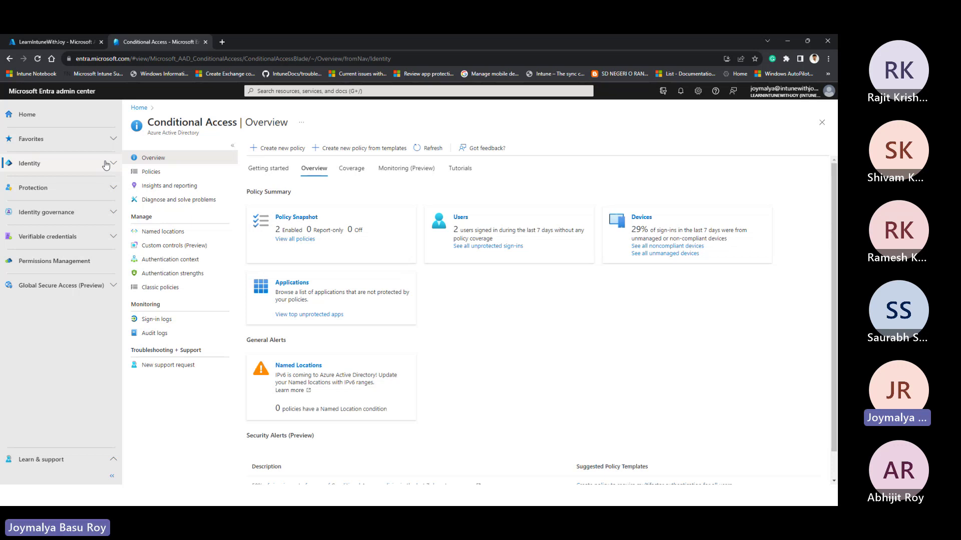
{"action": "left_click", "coordinate": [111, 215]}
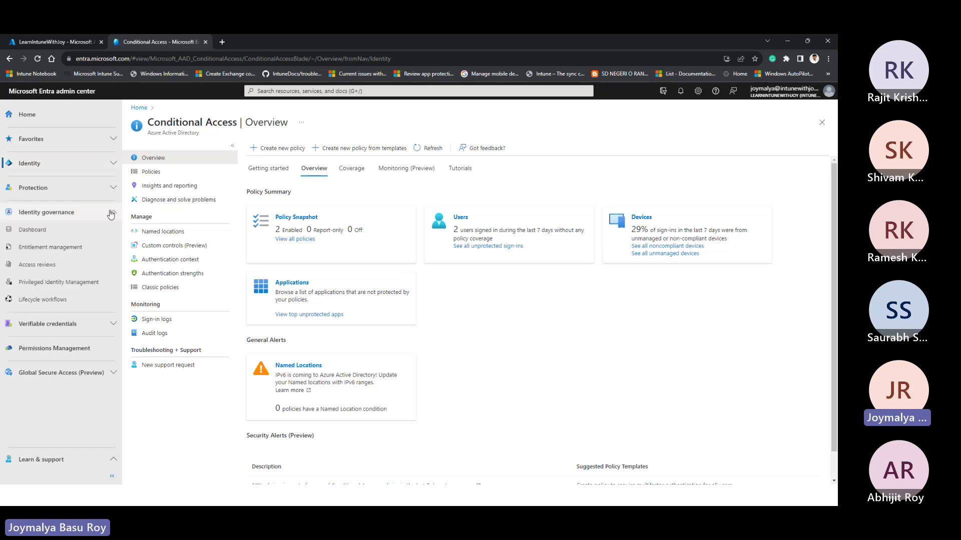
{"action": "left_click", "coordinate": [90, 283]}
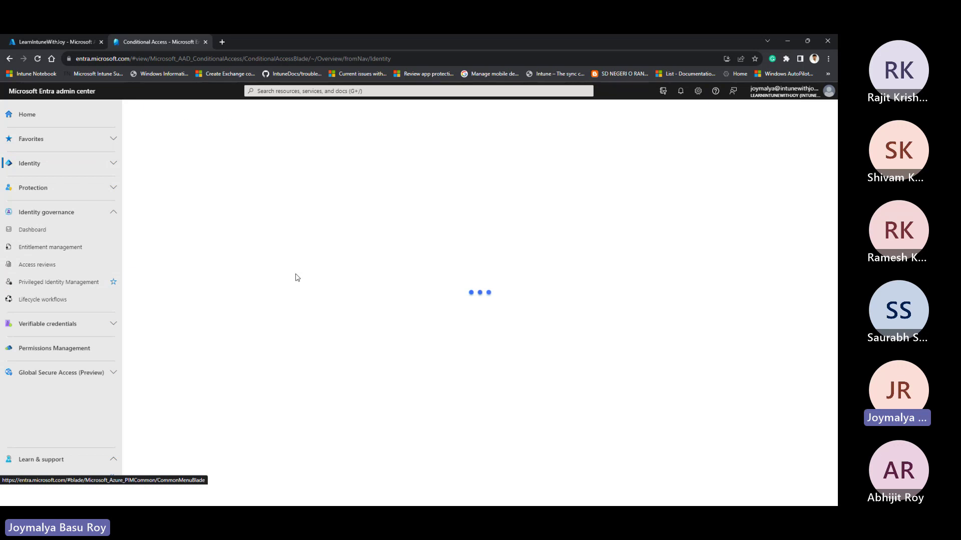
{"action": "left_click", "coordinate": [153, 190]}
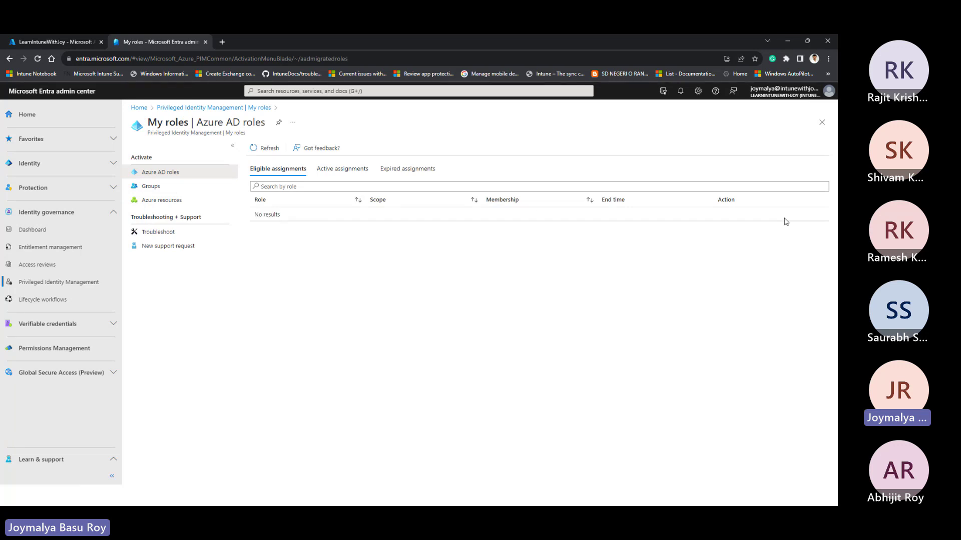
{"action": "key", "text": "alt+Tab"}
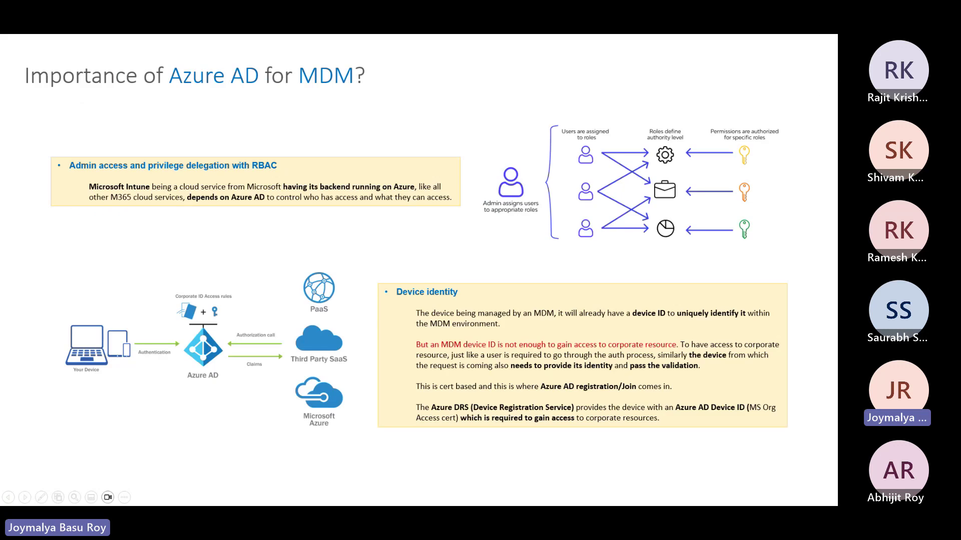
{"action": "key", "text": "alt+Tab"}
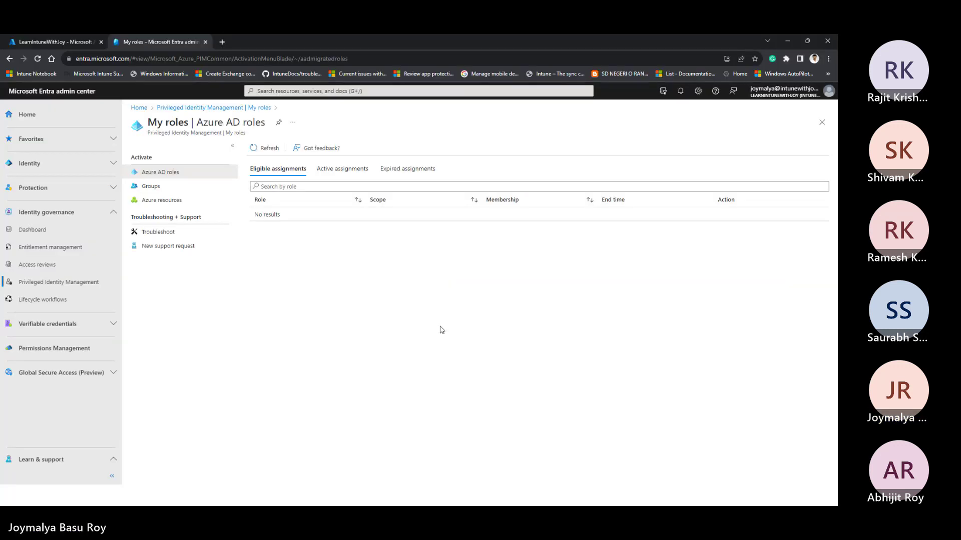